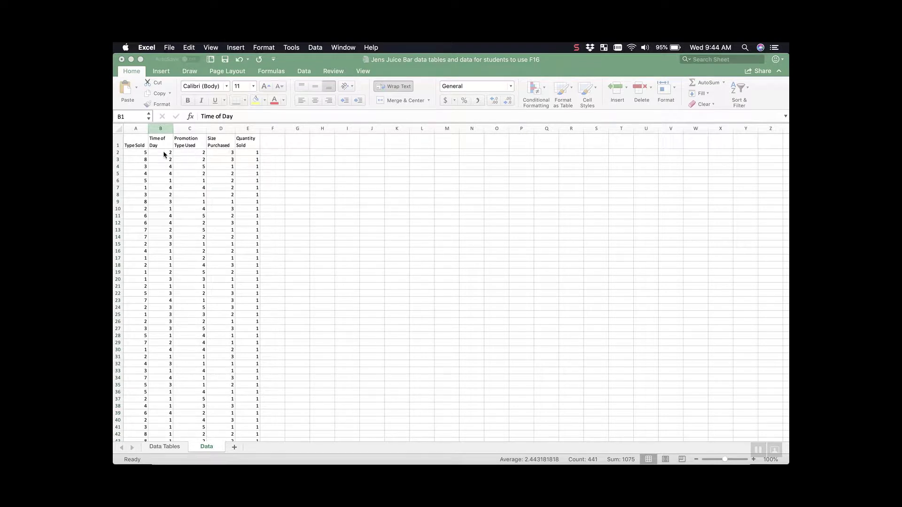
Review the Data sheet headers A1:D1 and the Carrot row of the Data Tables juice table
click(134, 145)
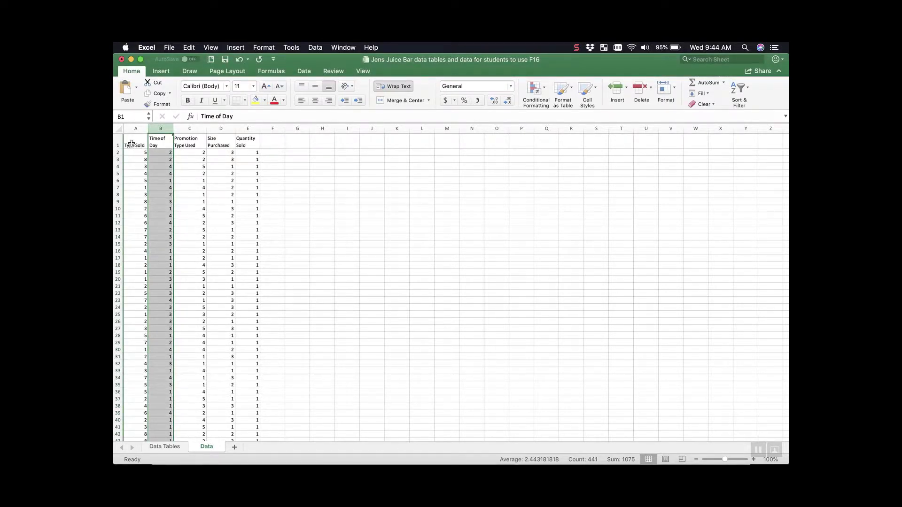
drag(131, 144, 222, 146)
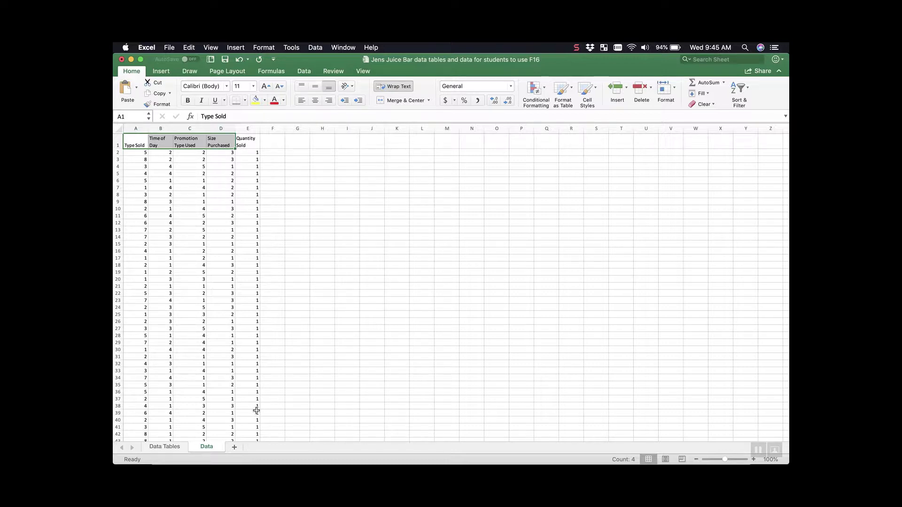
click(167, 446)
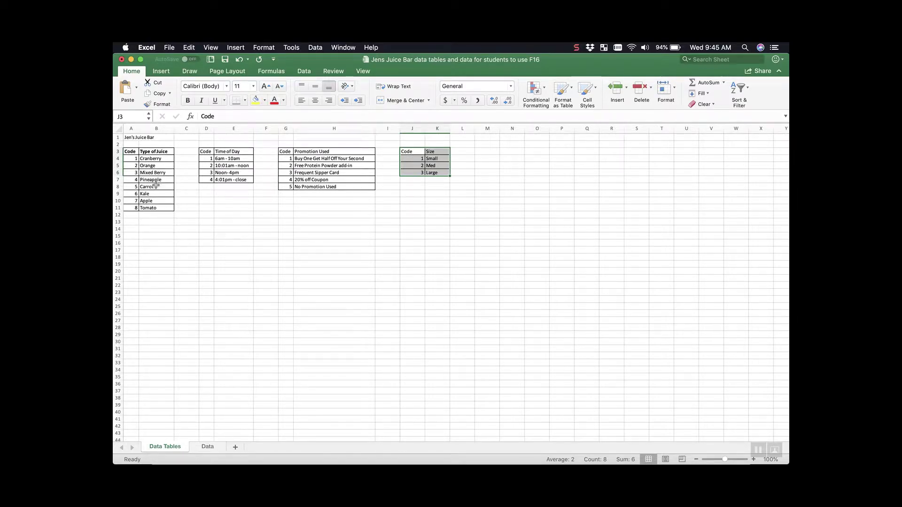
drag(150, 188, 132, 189)
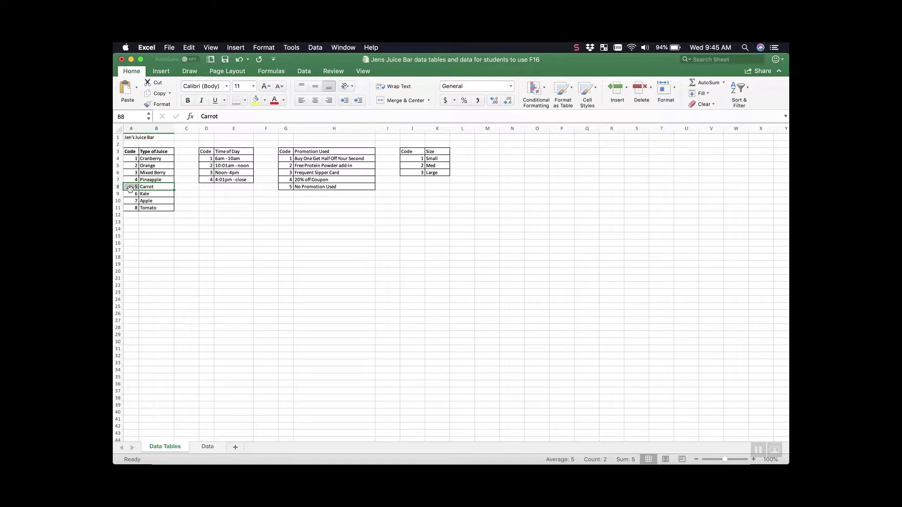
click(201, 445)
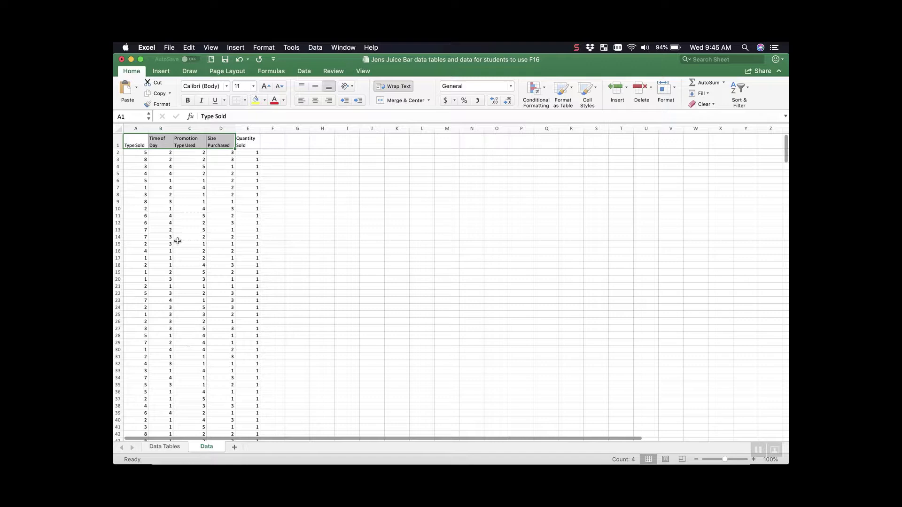
Insert an empty column B in front of the Time of Day column
click(176, 216)
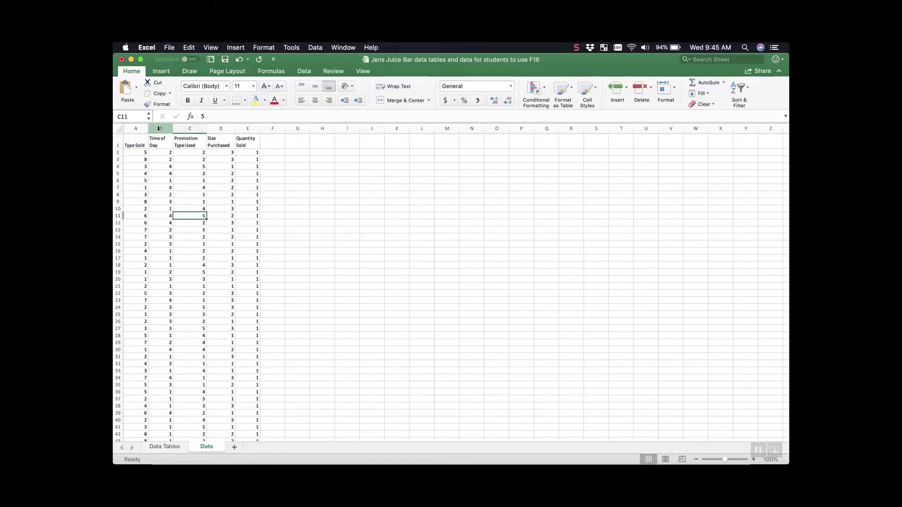
click(159, 128)
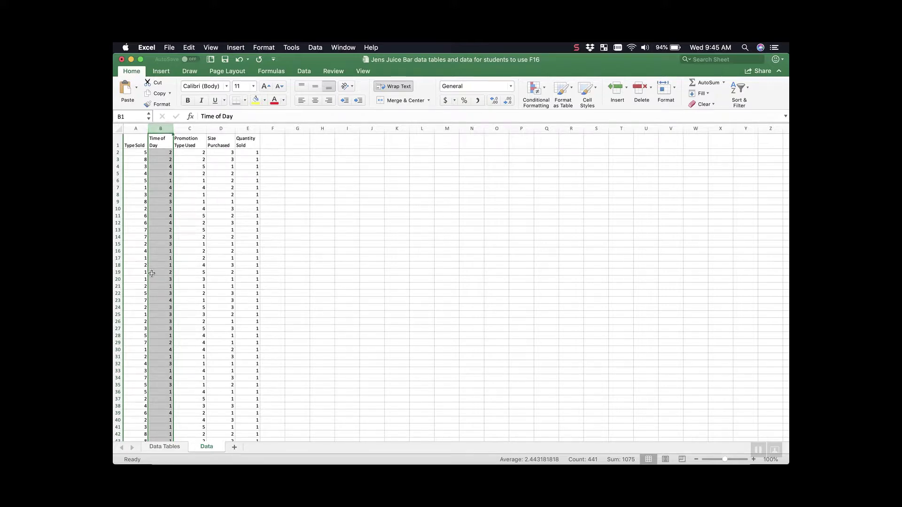
right_click(159, 129)
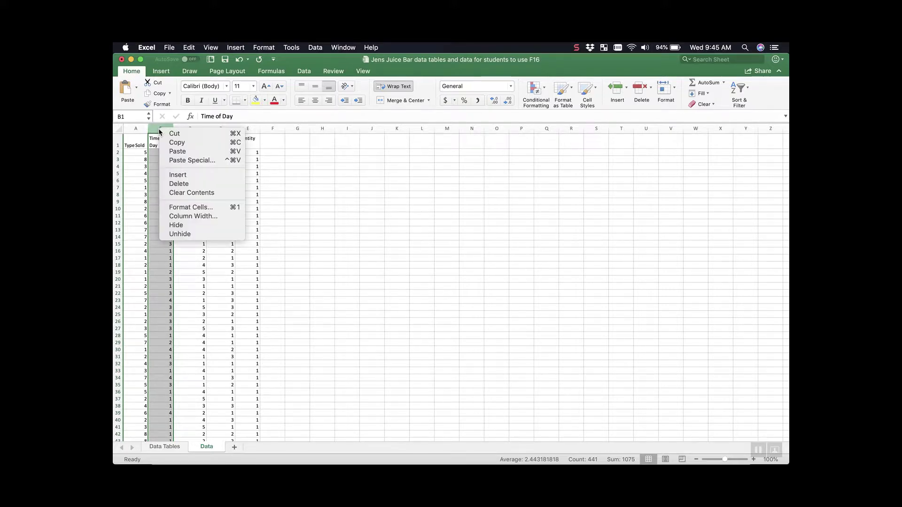
click(175, 179)
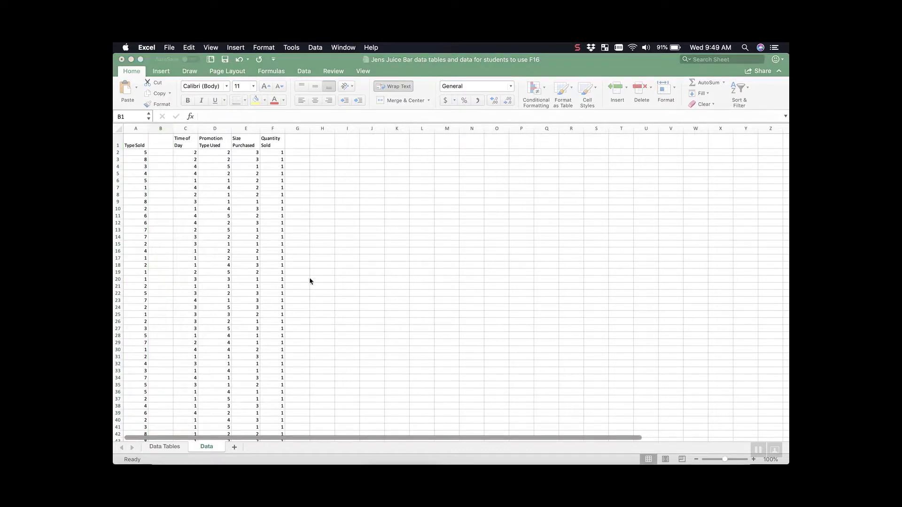
Copy the 'Type Sold' heading from A1 into the new B1 cell
click(131, 143)
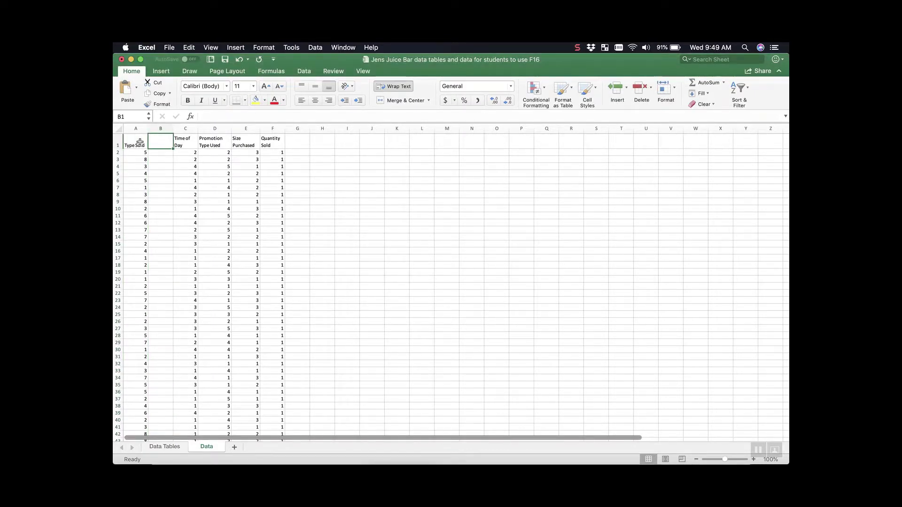
click(128, 144)
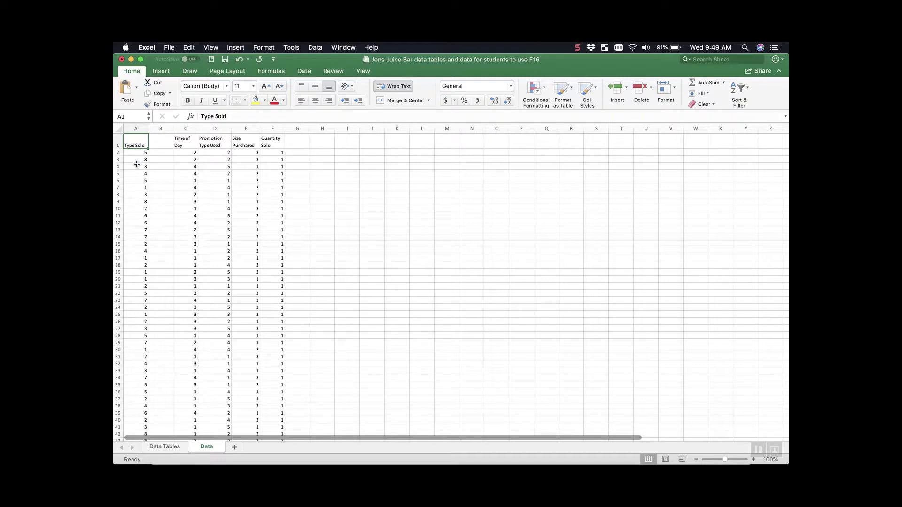
key(super+c)
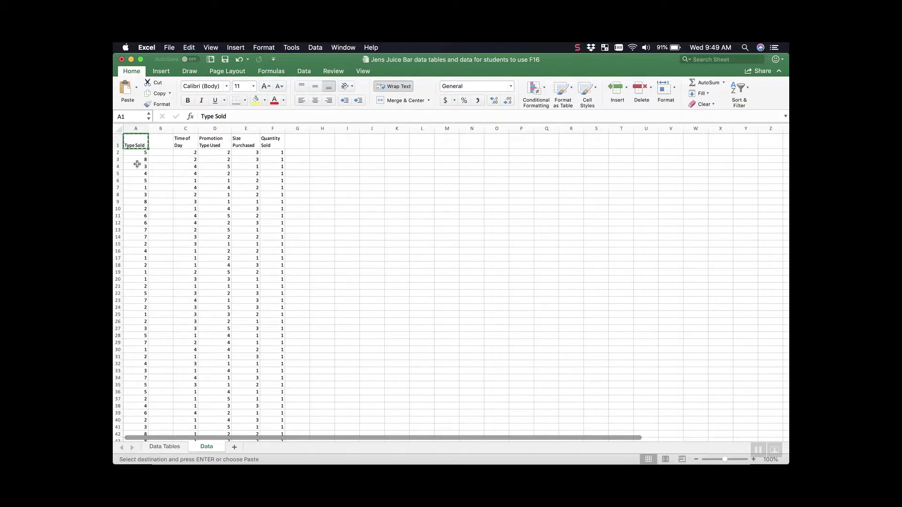
click(162, 141)
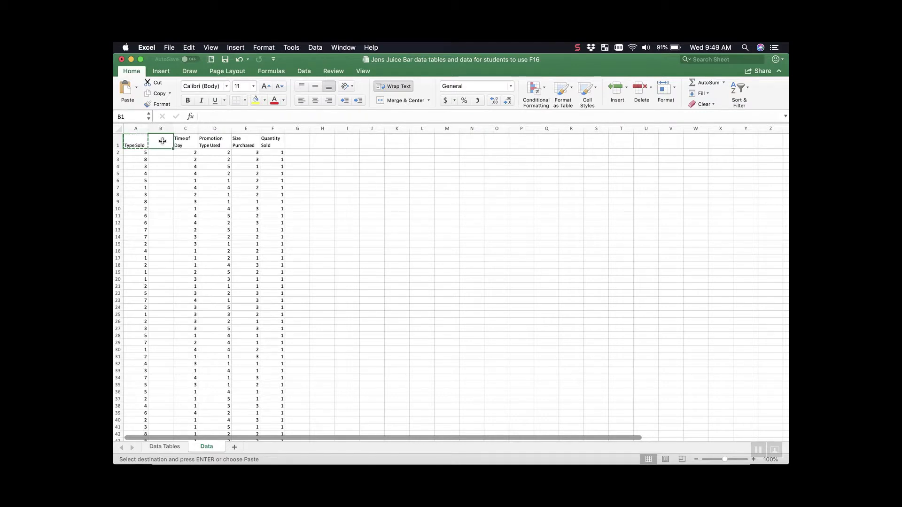
key(super+v)
click(156, 152)
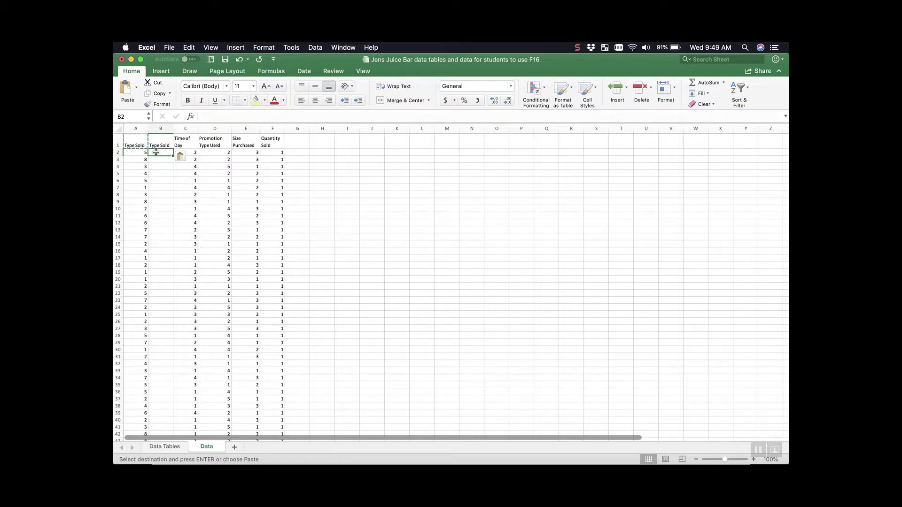
In B2, begin a =vlookup( formula using A2's code as the lookup value
text(=)
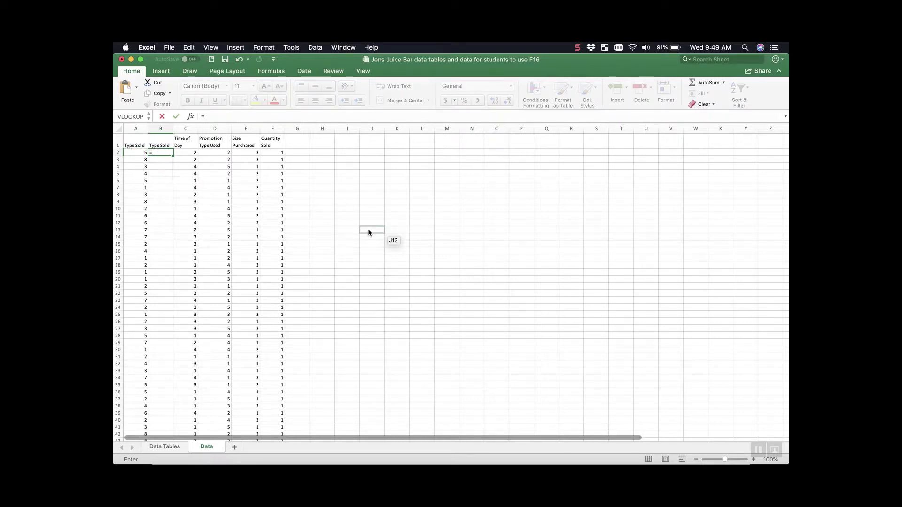
text(vlook)
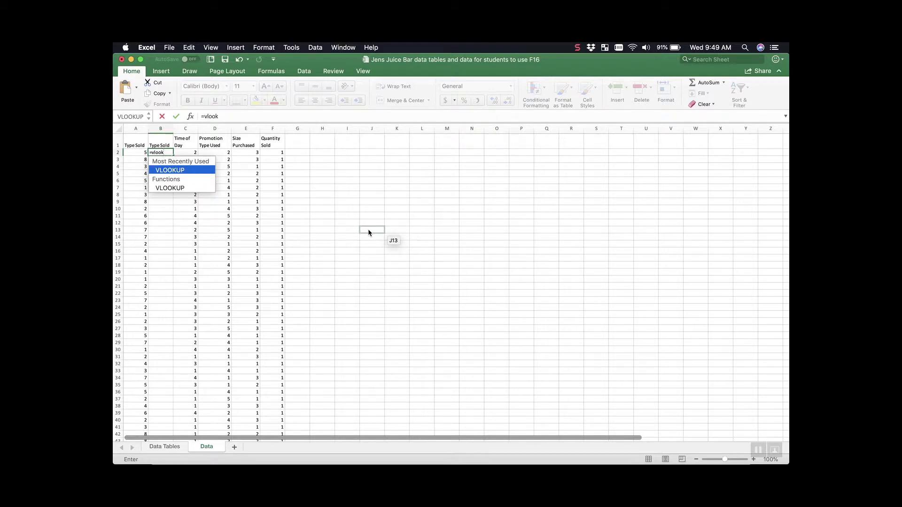
text(up()
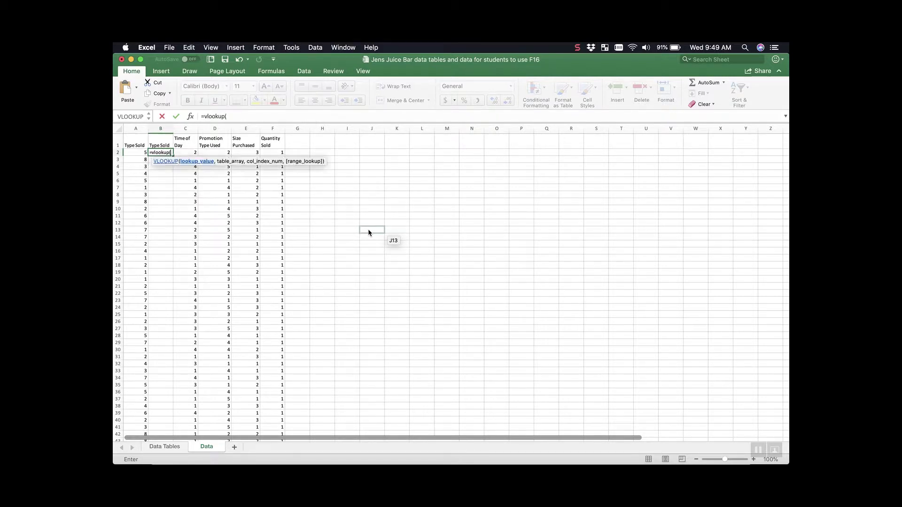
click(136, 152)
text(,'Data Tables'!)
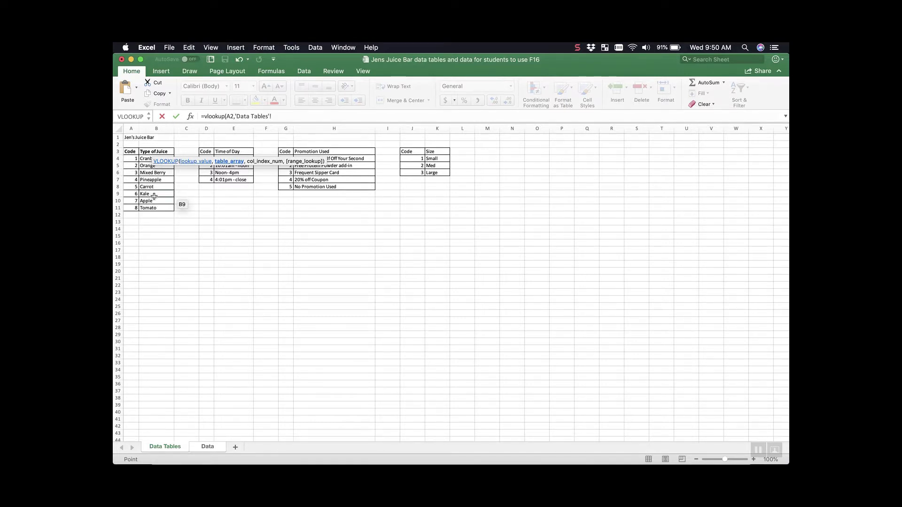
Set the lookup range to the absolute 'Data Tables'!$A$3:$B$11 with column index 2
click(131, 151)
drag(132, 151, 140, 161)
drag(151, 196, 153, 208)
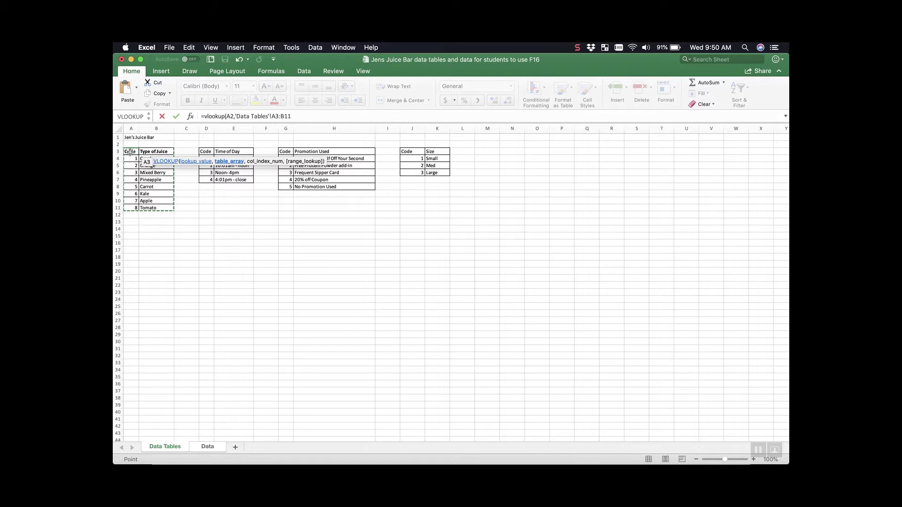
key(F4)
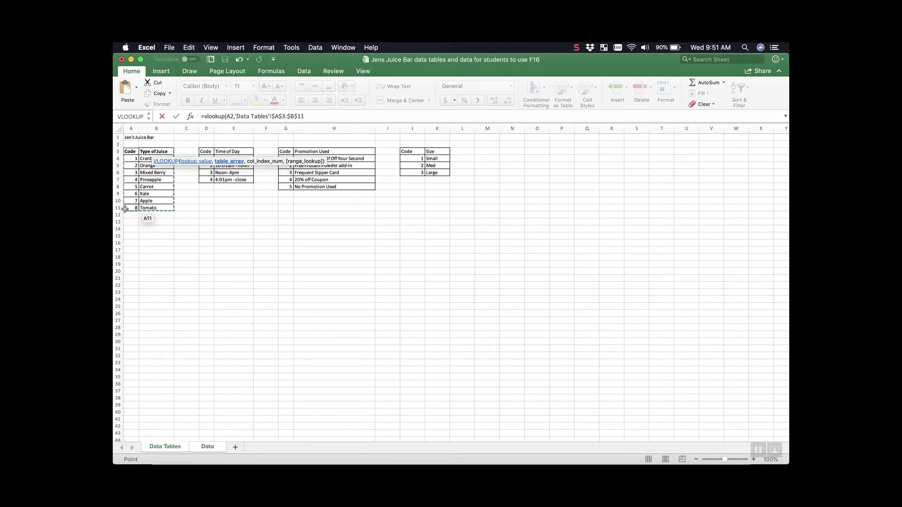
text(,)
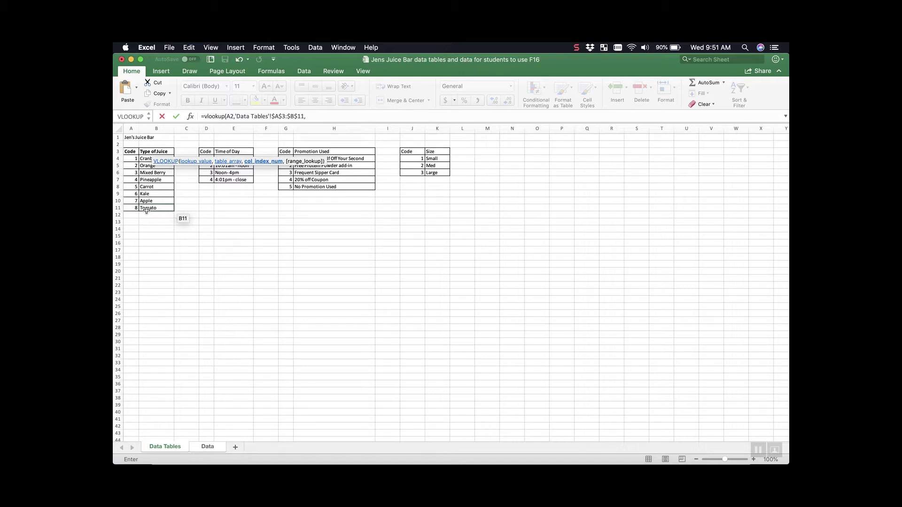
text(2)
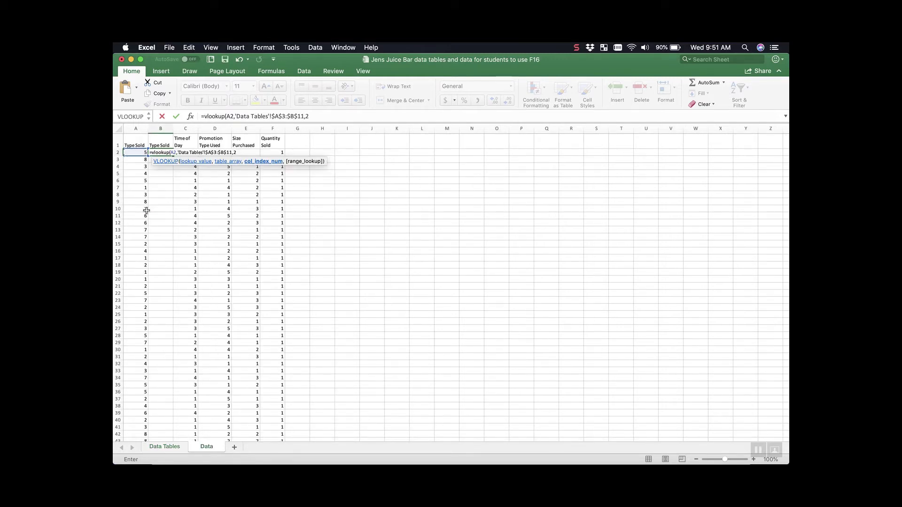
text(,)
Close the B2 VLOOKUP with FALSE for exact match so it shows Carrot
text(false)
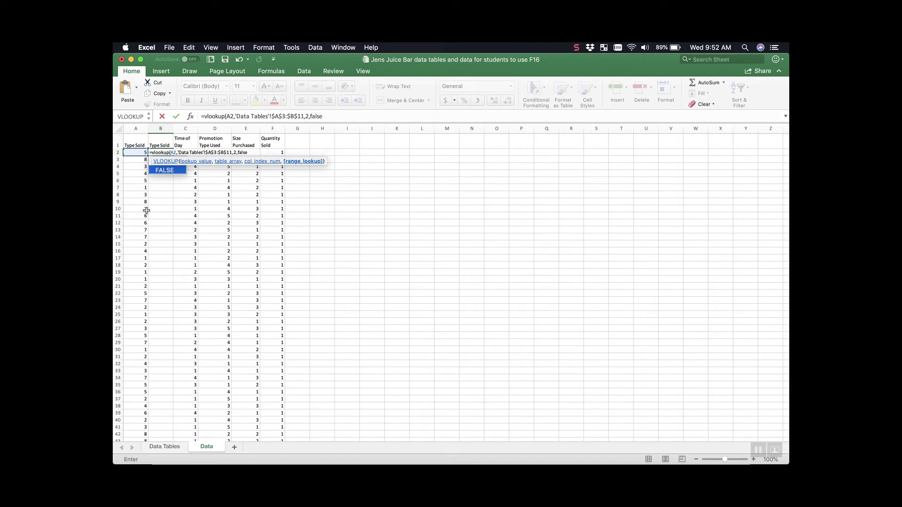
text())
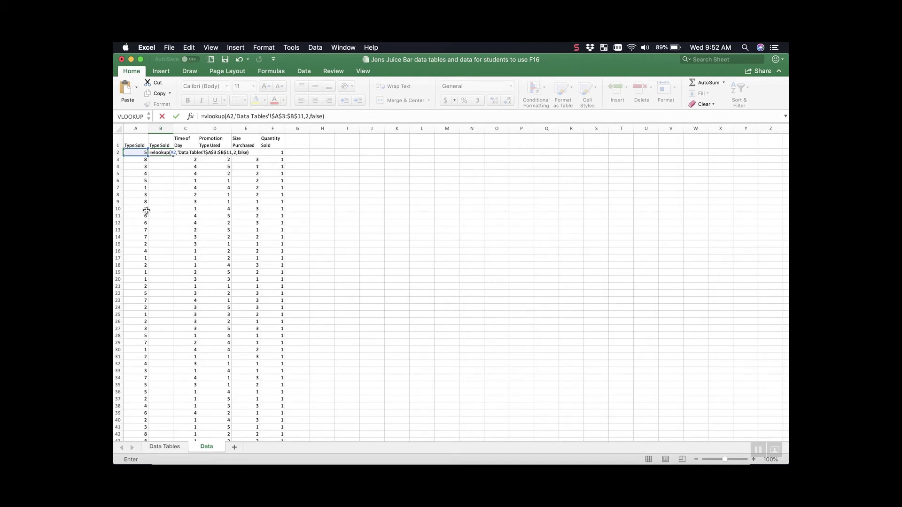
key(Return)
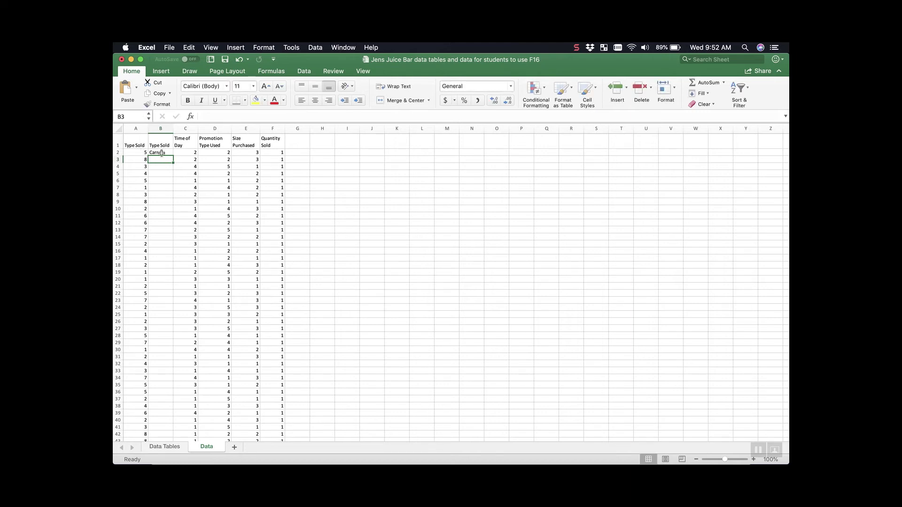
Fill the B2 lookup down column B, showing names like Tomato, Mixed Berry and Pineapple
click(162, 153)
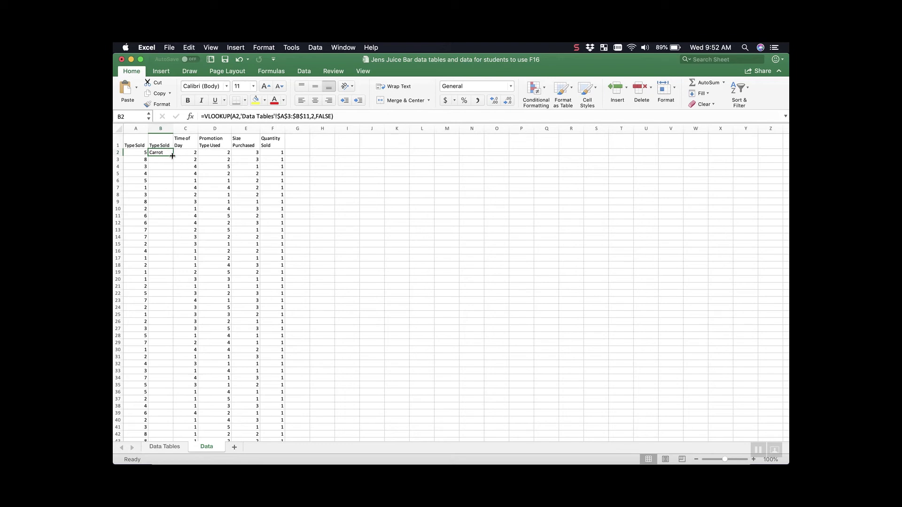
double_click(172, 156)
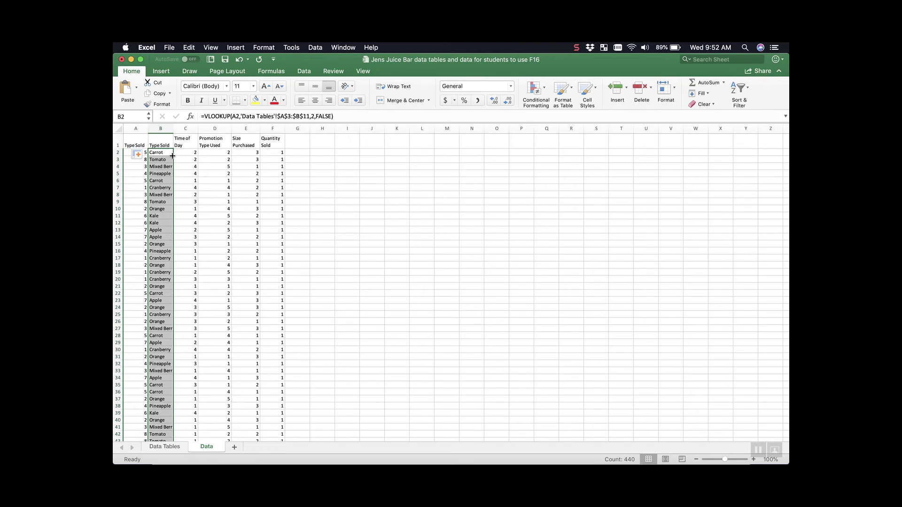